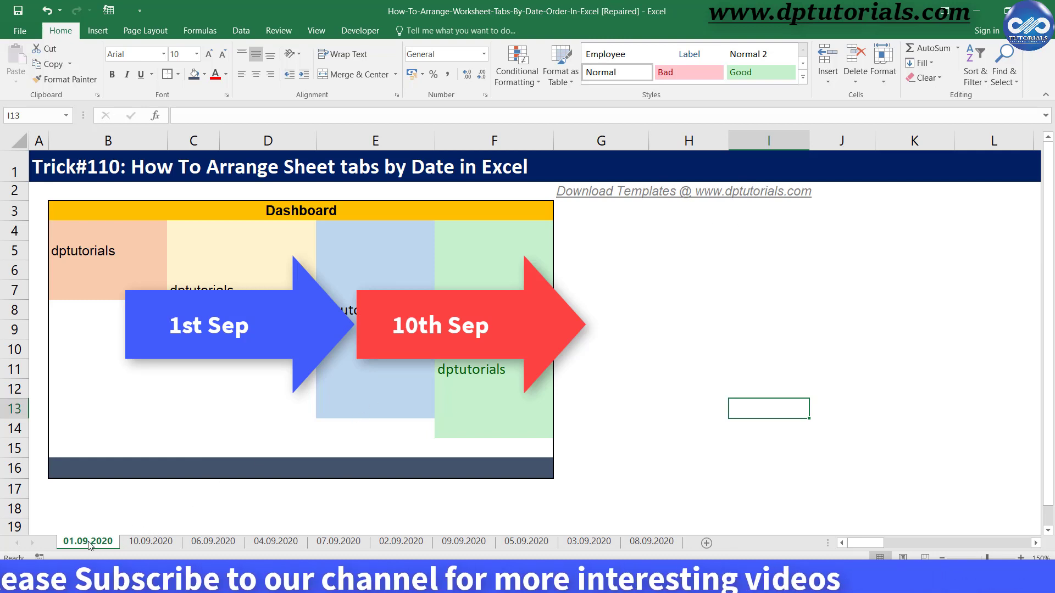
- Browse the unsorted date sheets, from 10.09.2020 through 08.09.2020, then return to 01.09.2020
{"action": "left_click", "coordinate": [150, 541]}
{"action": "left_click", "coordinate": [213, 541]}
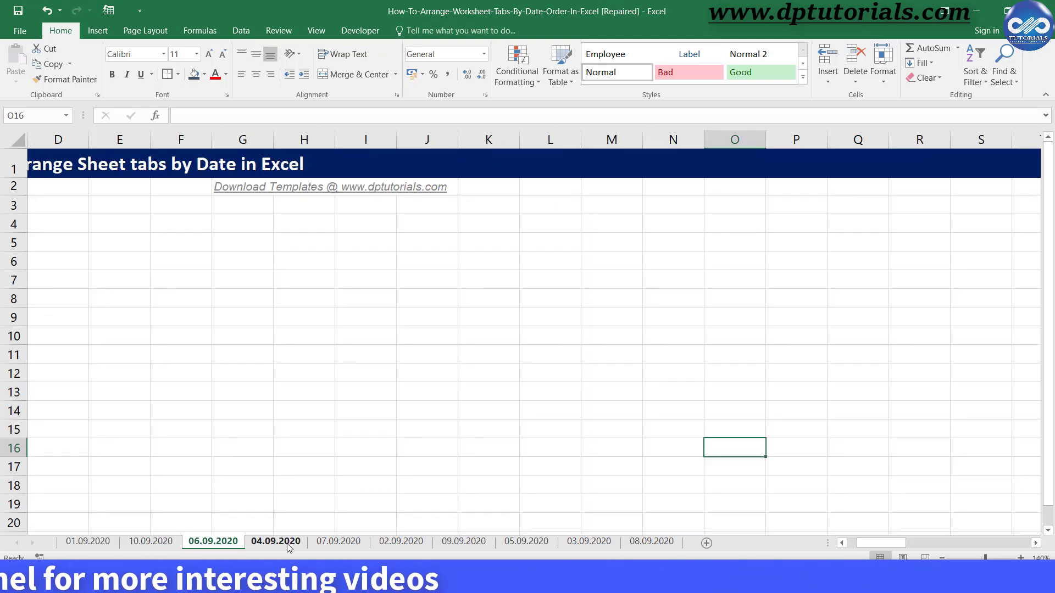
{"action": "left_click", "coordinate": [337, 541]}
{"action": "left_click", "coordinate": [521, 544]}
{"action": "left_click", "coordinate": [583, 545]}
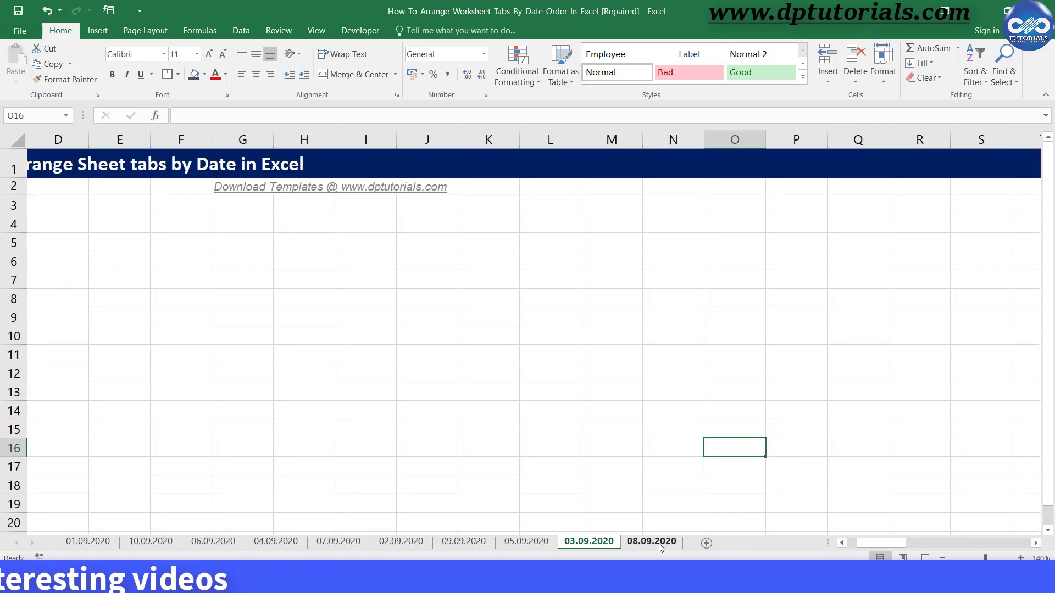
{"action": "left_click", "coordinate": [651, 542]}
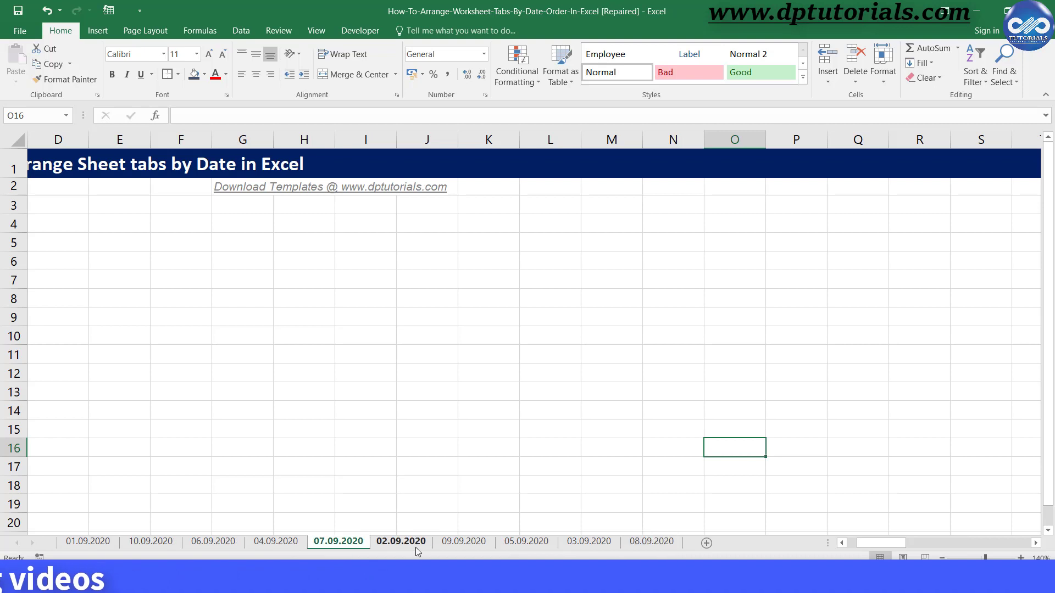
{"action": "left_click", "coordinate": [464, 542]}
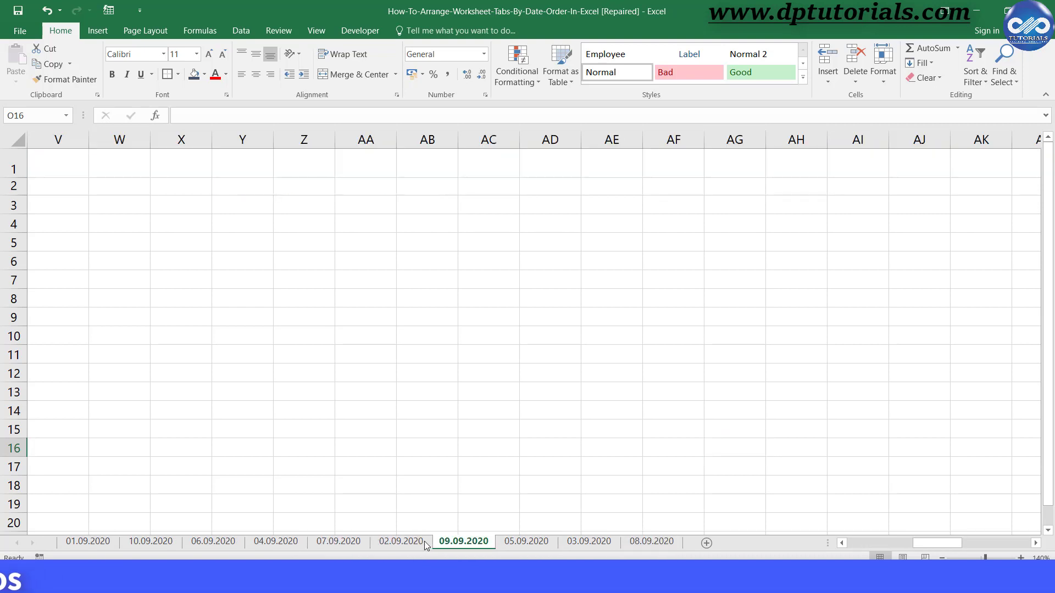
{"action": "left_click", "coordinate": [401, 542]}
{"action": "left_click", "coordinate": [74, 544]}
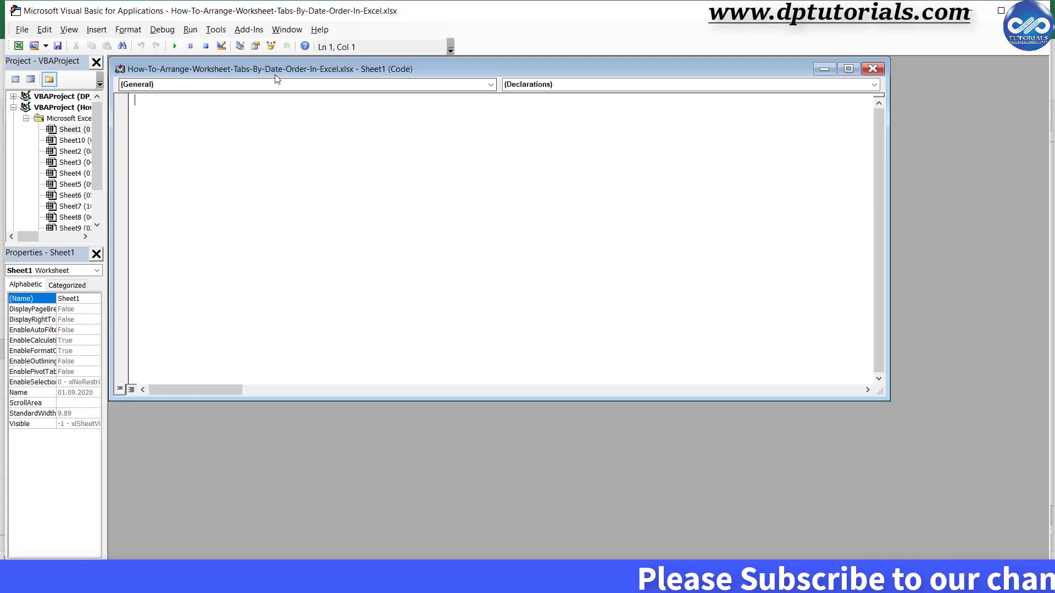
- Insert a new Module1 into the VBA project
{"action": "left_click_drag", "start_coordinate": [278, 78], "coordinate": [293, 109]}
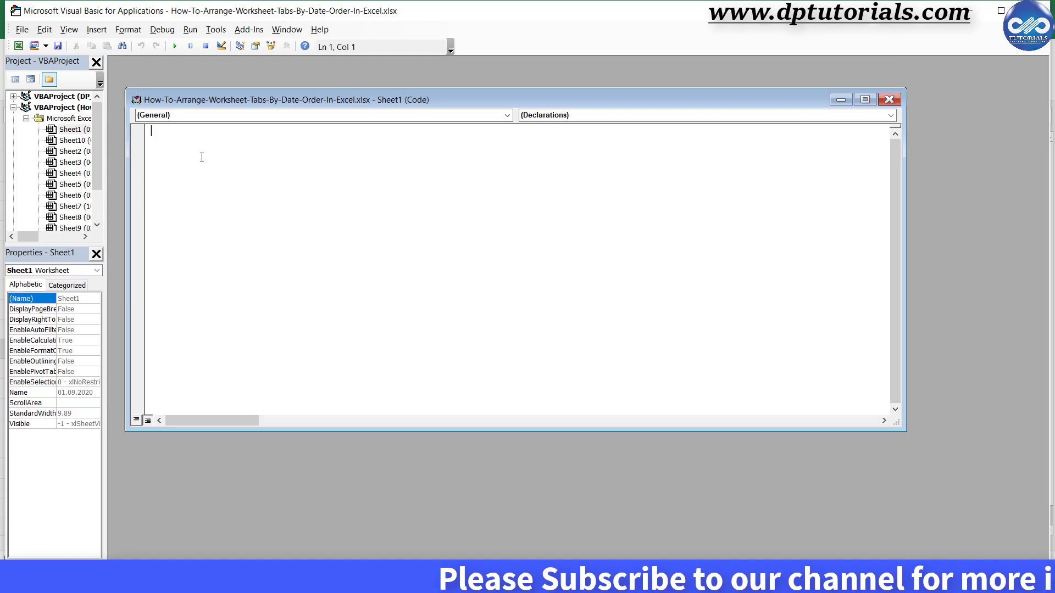
{"action": "left_click", "coordinate": [101, 31]}
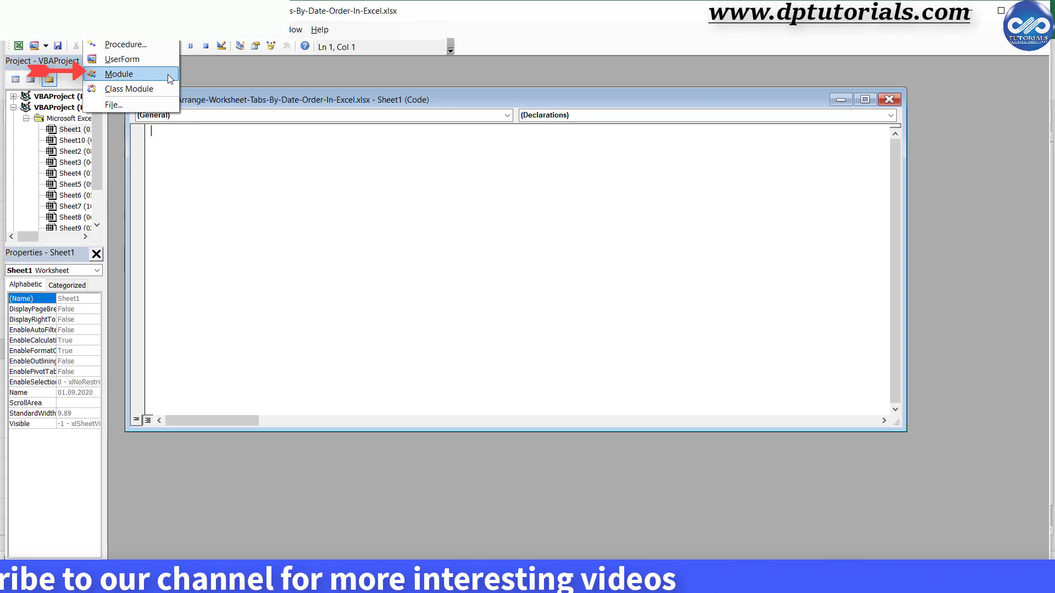
{"action": "left_click", "coordinate": [118, 75]}
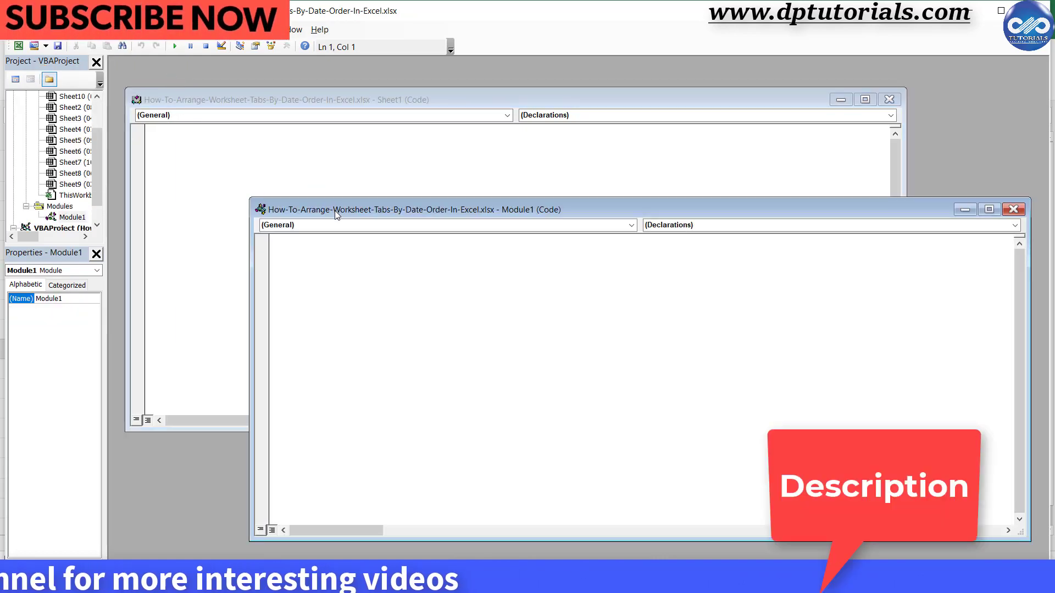
{"action": "left_click_drag", "start_coordinate": [340, 227], "coordinate": [257, 92]}
- Copy all the sortWorksheetNames code from Notepad and paste it into Module1
{"action": "key", "text": "alt+Tab"}
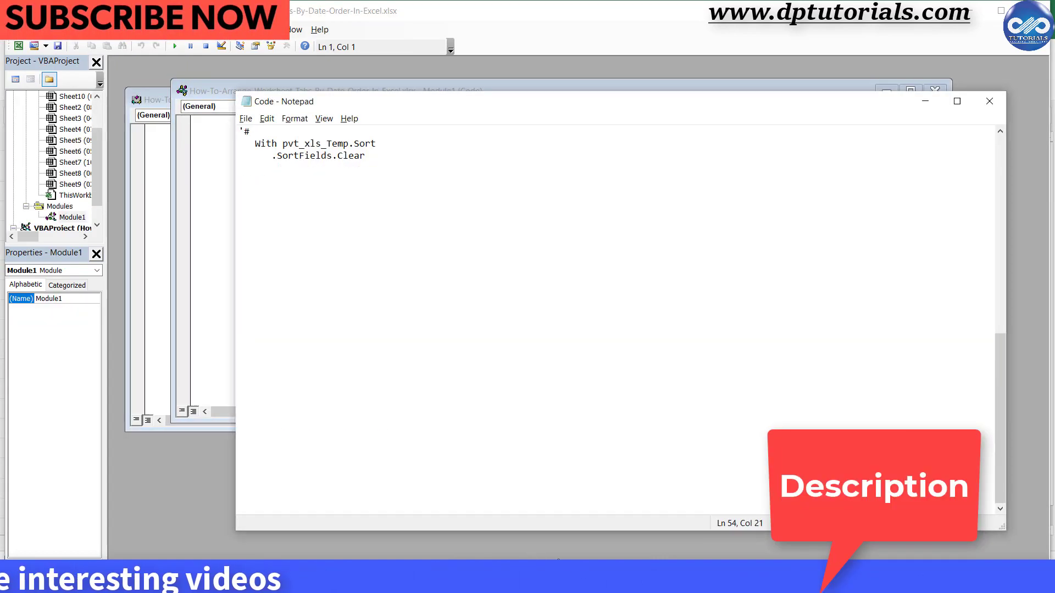
{"action": "key", "text": "ctrl+a"}
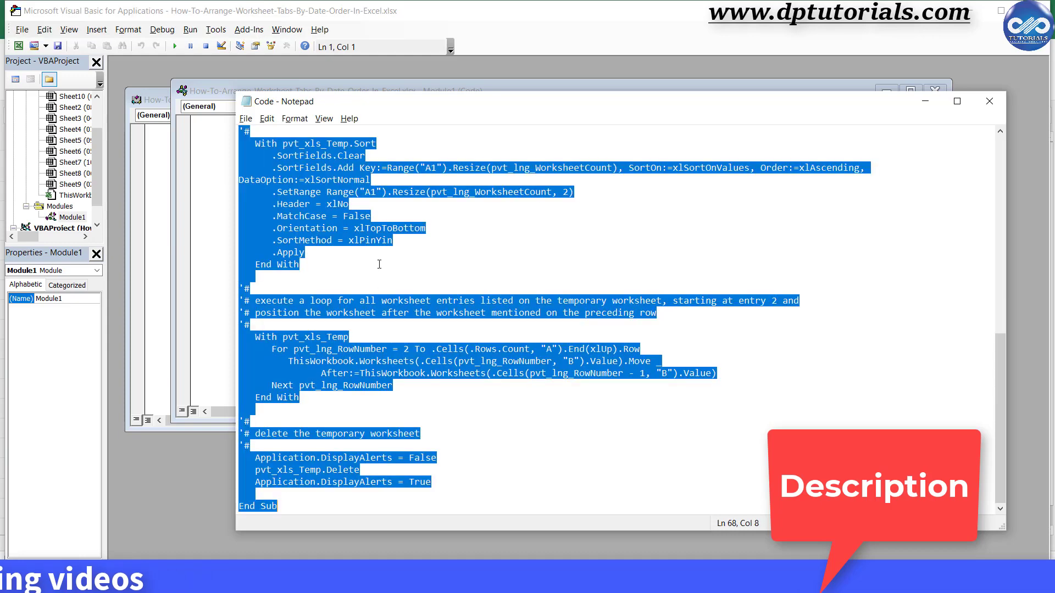
{"action": "left_click_drag", "start_coordinate": [998, 349], "coordinate": [998, 141]}
{"action": "right_click", "coordinate": [374, 198]}
{"action": "left_click", "coordinate": [411, 241]}
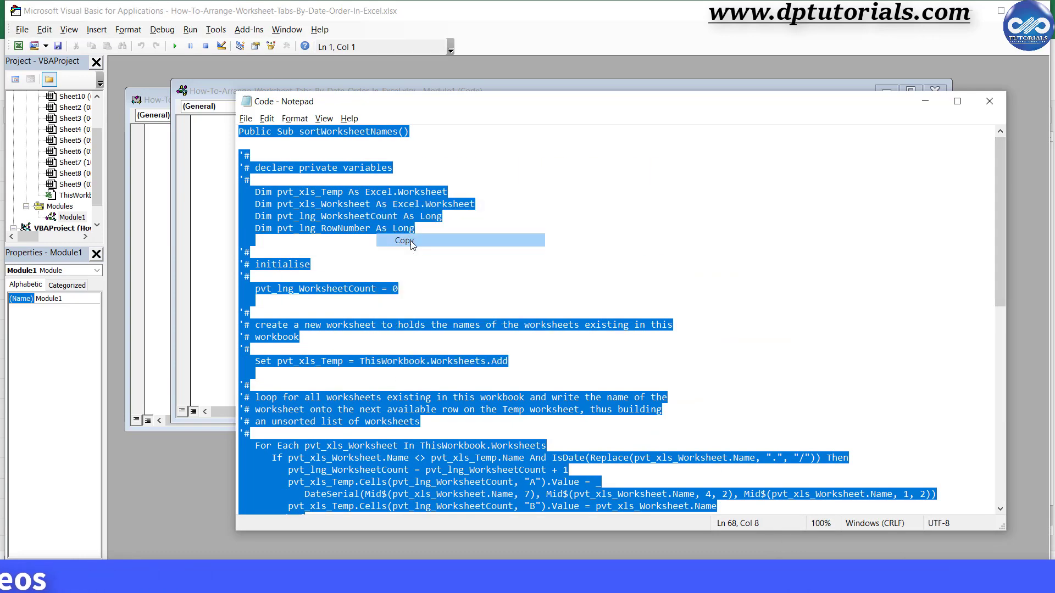
{"action": "left_click", "coordinate": [216, 179]}
{"action": "right_click", "coordinate": [222, 128]}
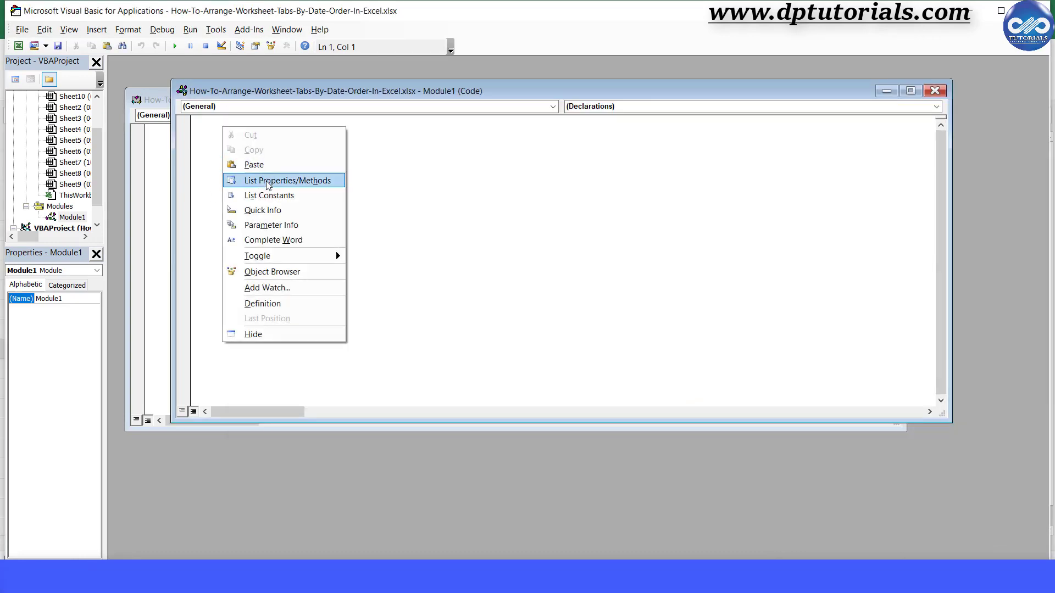
{"action": "left_click", "coordinate": [279, 169]}
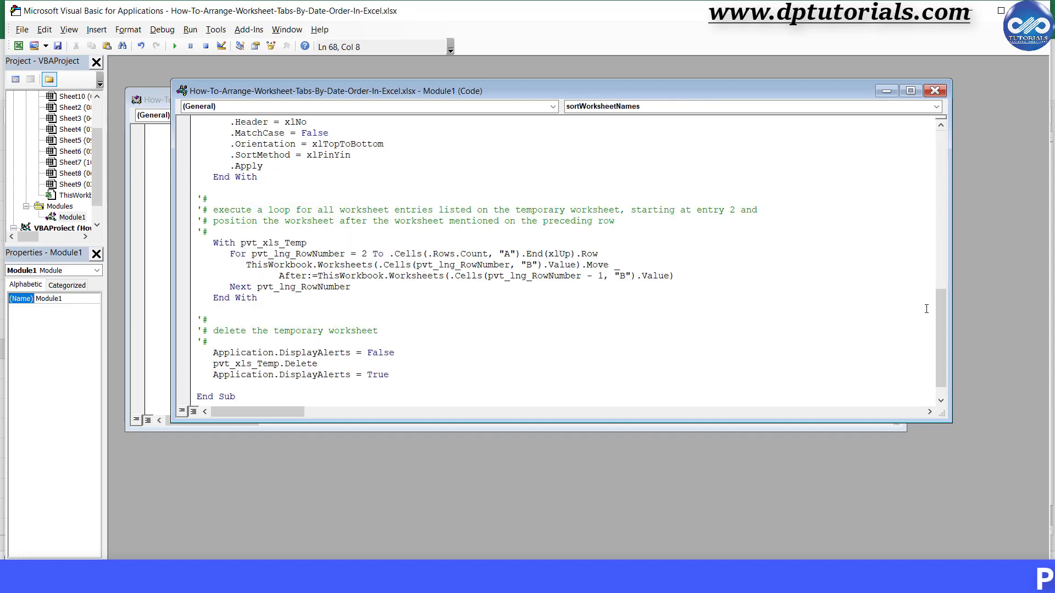
{"action": "left_click_drag", "start_coordinate": [941, 380], "coordinate": [940, 148]}
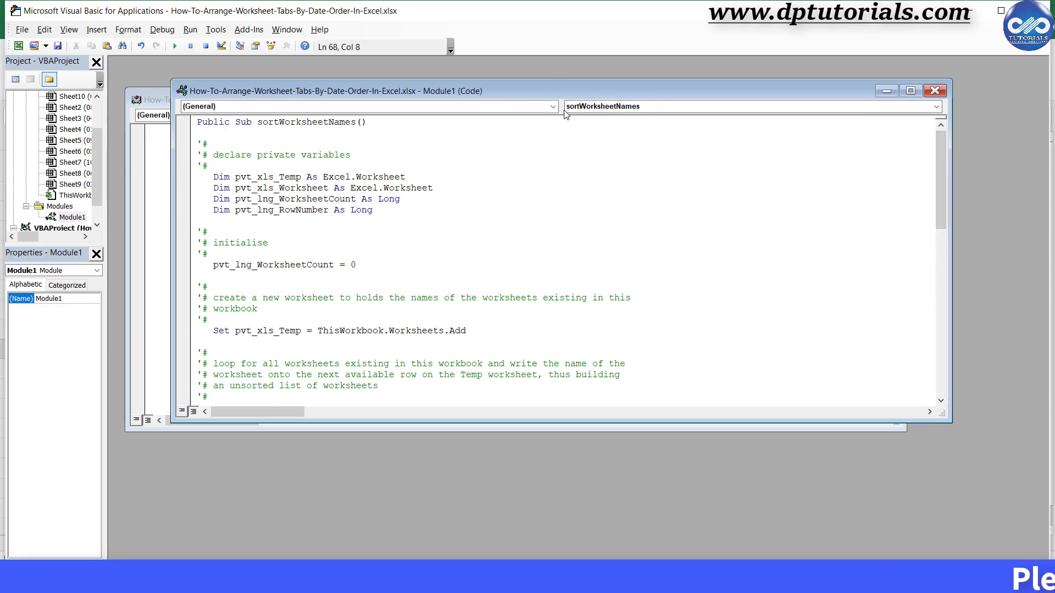
- Save the workbook, answering Yes to the macro-free workbook prompt
{"action": "left_click", "coordinate": [22, 31]}
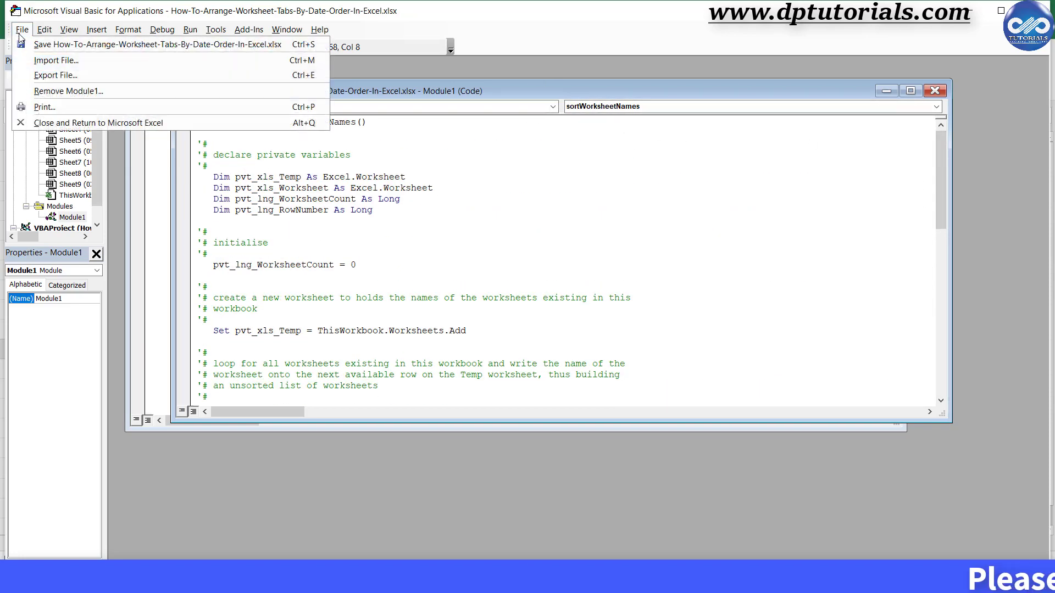
{"action": "left_click", "coordinate": [46, 45]}
{"action": "left_click", "coordinate": [483, 352]}
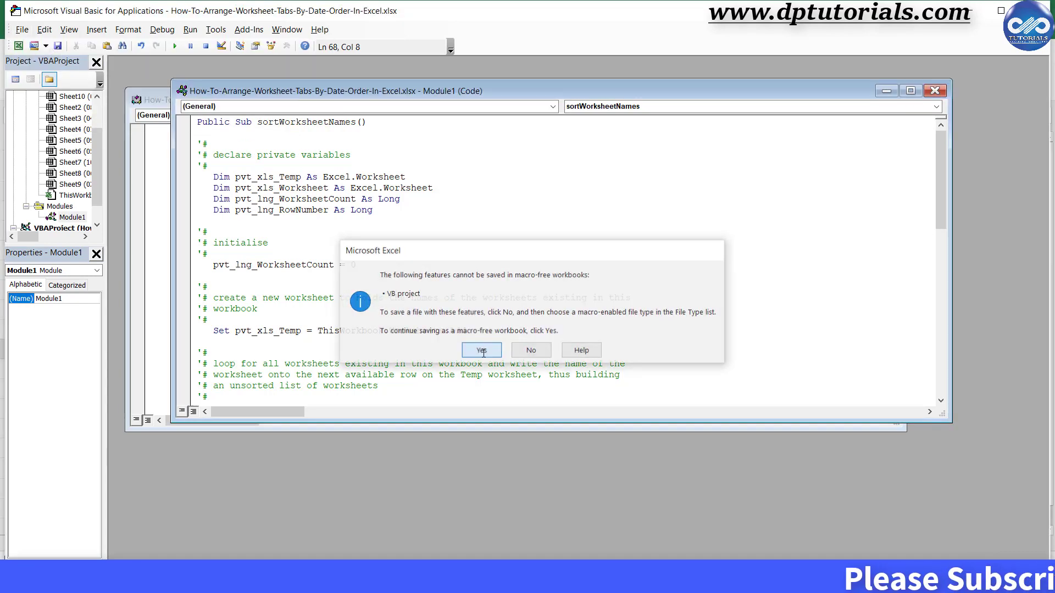
- Back in Excel, run sortWorksheetNames from the View Macros list
{"action": "key", "text": "alt+F11"}
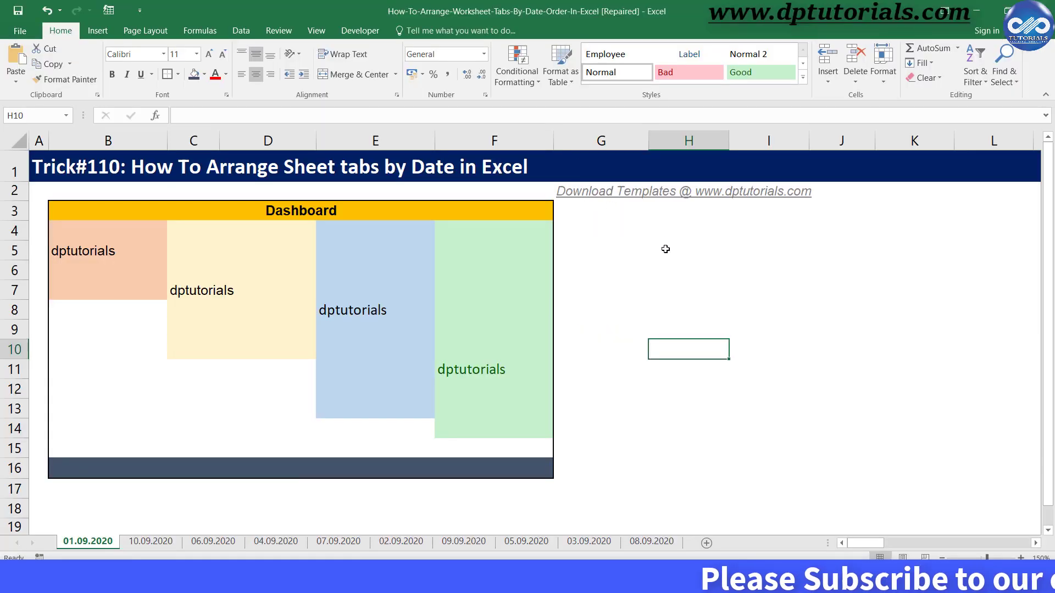
{"action": "left_click", "coordinate": [666, 249]}
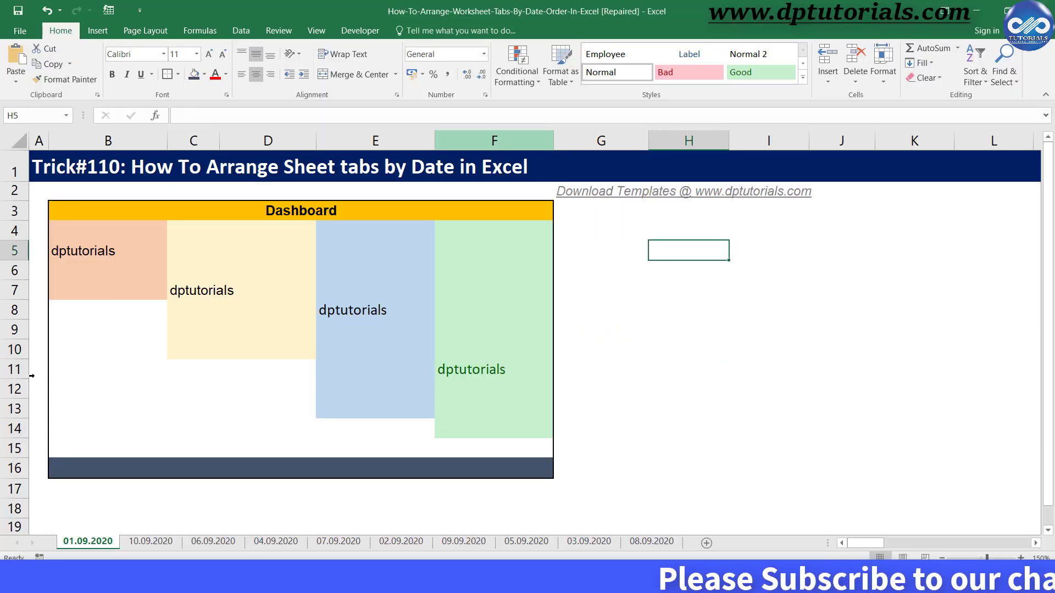
{"action": "left_click", "coordinate": [315, 30]}
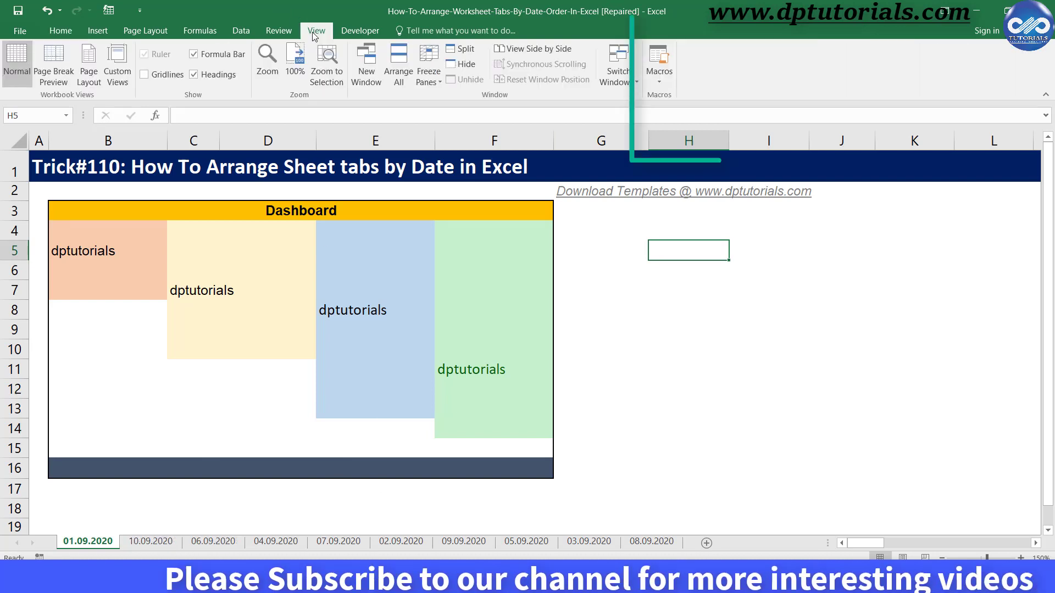
{"action": "left_click", "coordinate": [659, 82]}
{"action": "left_click", "coordinate": [705, 120]}
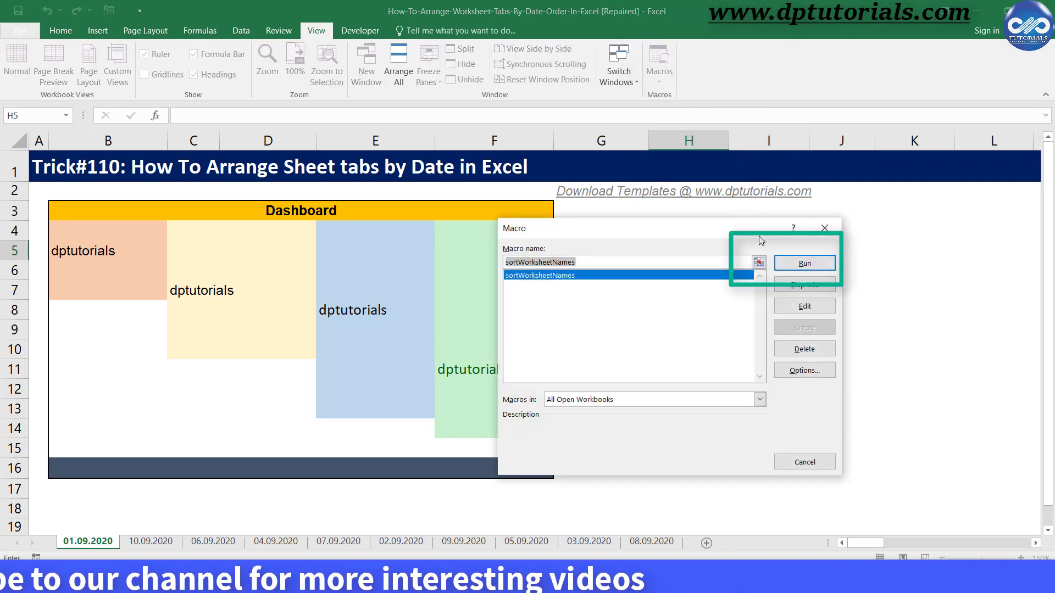
{"action": "left_click", "coordinate": [804, 263]}
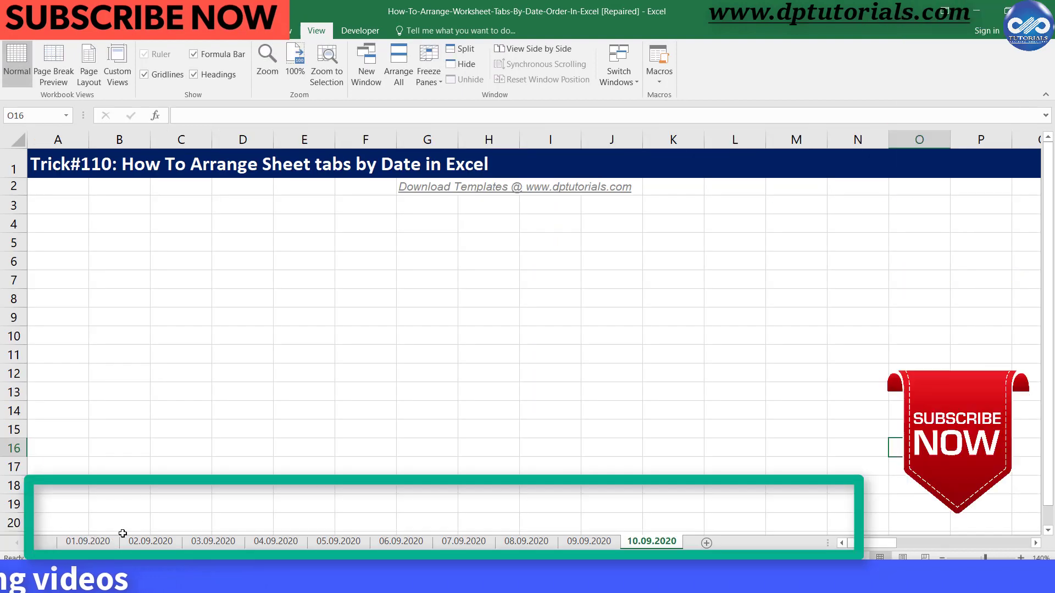
{"action": "left_click", "coordinate": [212, 542]}
{"action": "left_click", "coordinate": [275, 541]}
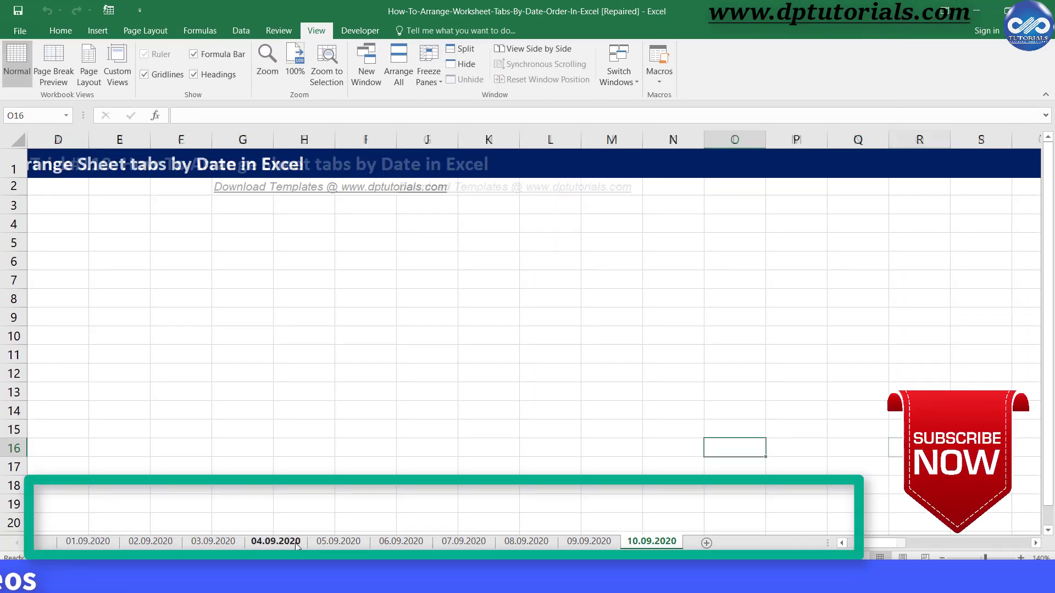
{"action": "left_click", "coordinate": [338, 541]}
{"action": "left_click", "coordinate": [464, 542]}
{"action": "left_click", "coordinate": [589, 541]}
{"action": "left_click", "coordinate": [651, 541]}
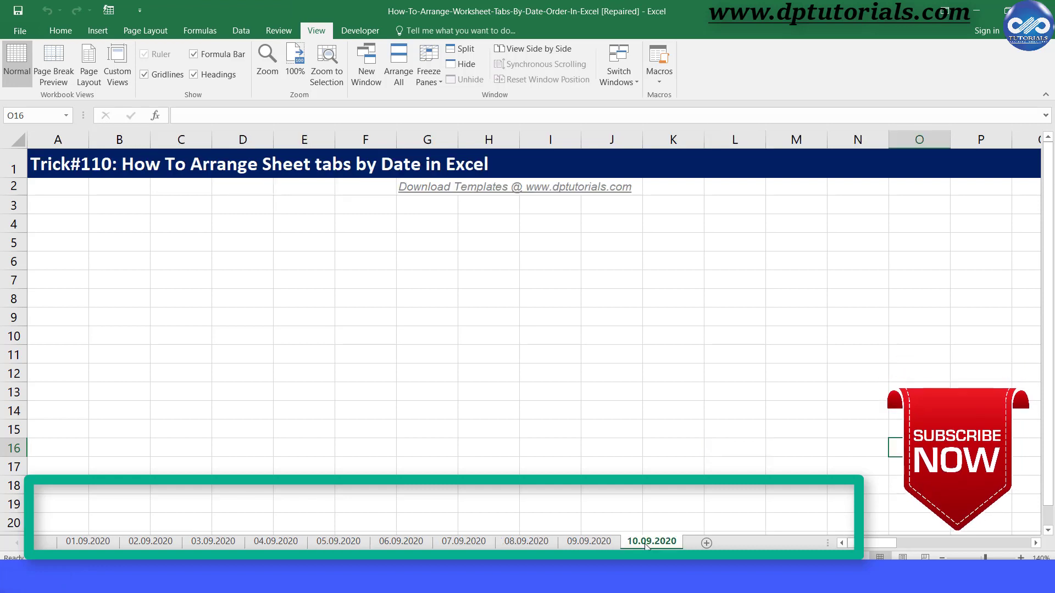